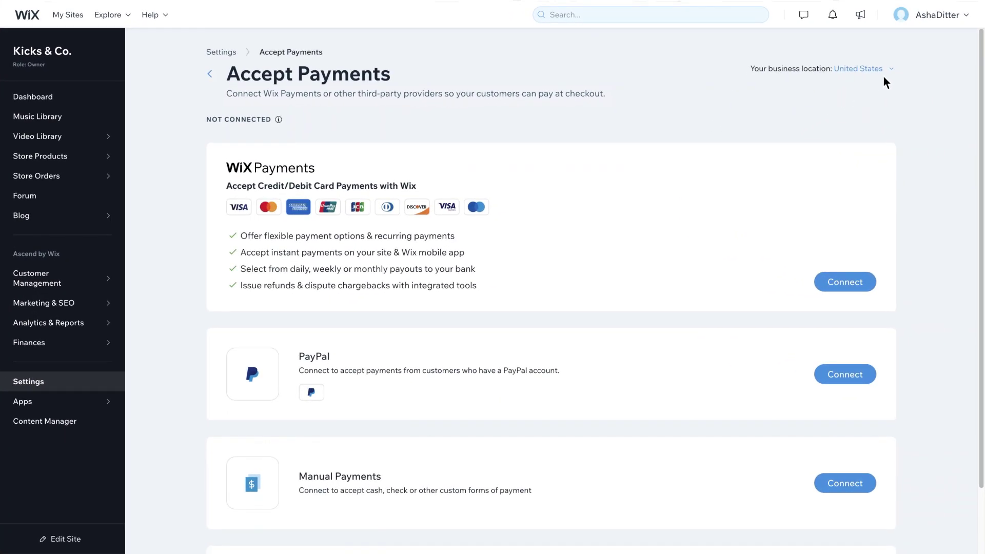
Step: Switch the business location to France and show all additional payment options
click(891, 70)
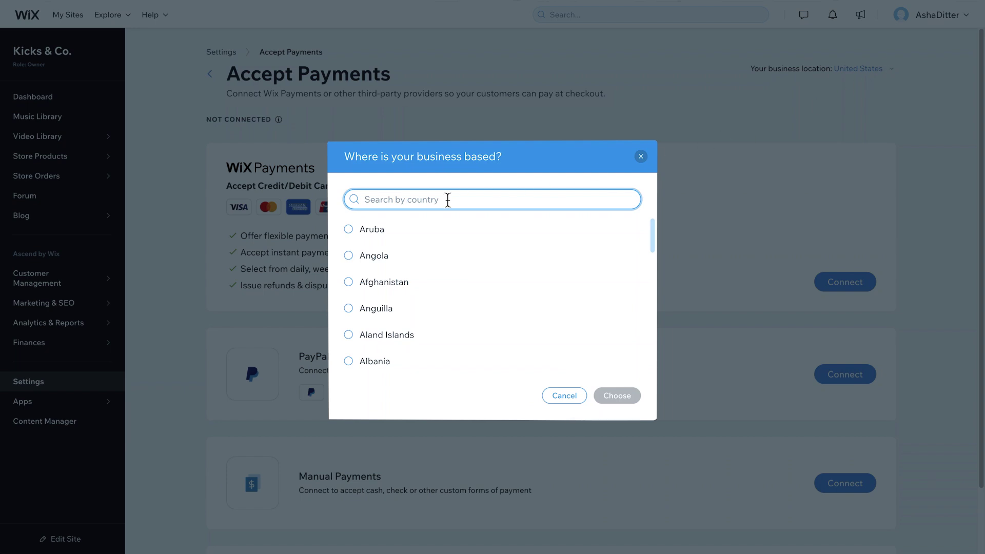
text(France)
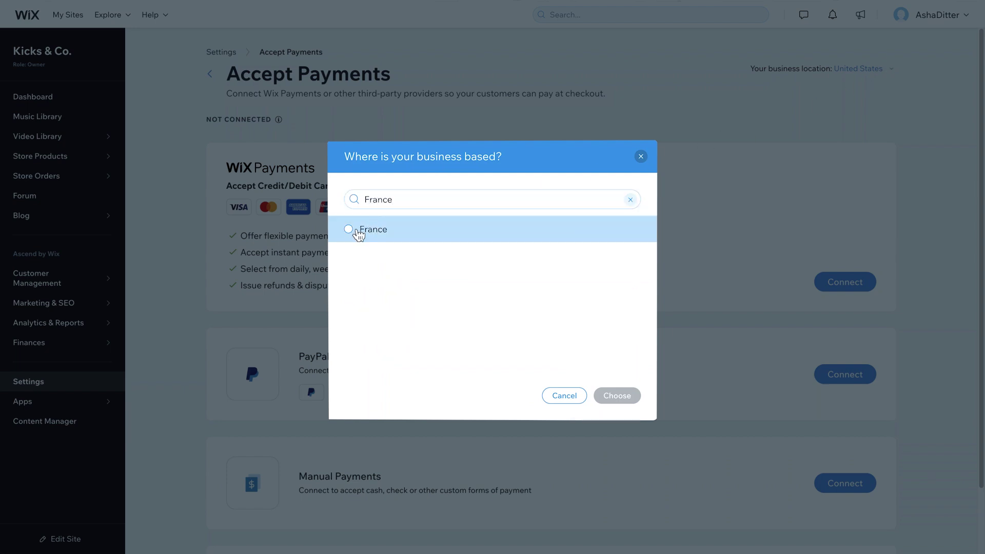
click(348, 229)
click(616, 397)
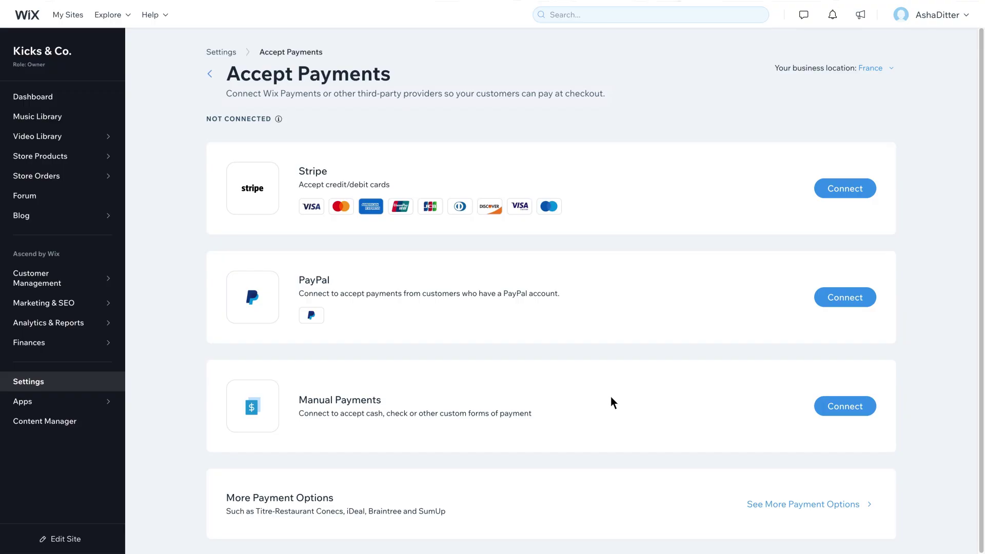
click(872, 511)
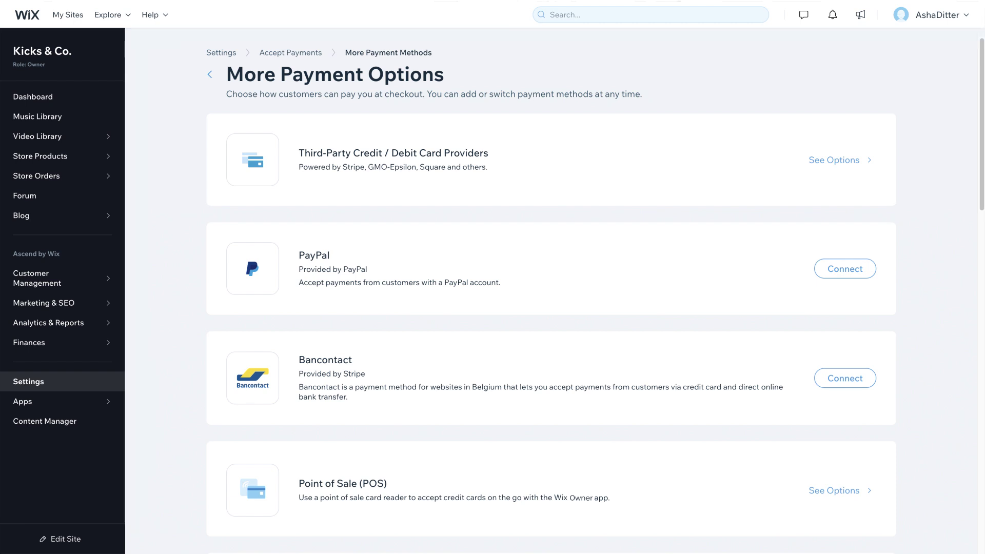
scroll(551, 308, down, 2)
scroll(551, 308, down, 5)
scroll(551, 308, down, 4)
scroll(550, 308, down, 2)
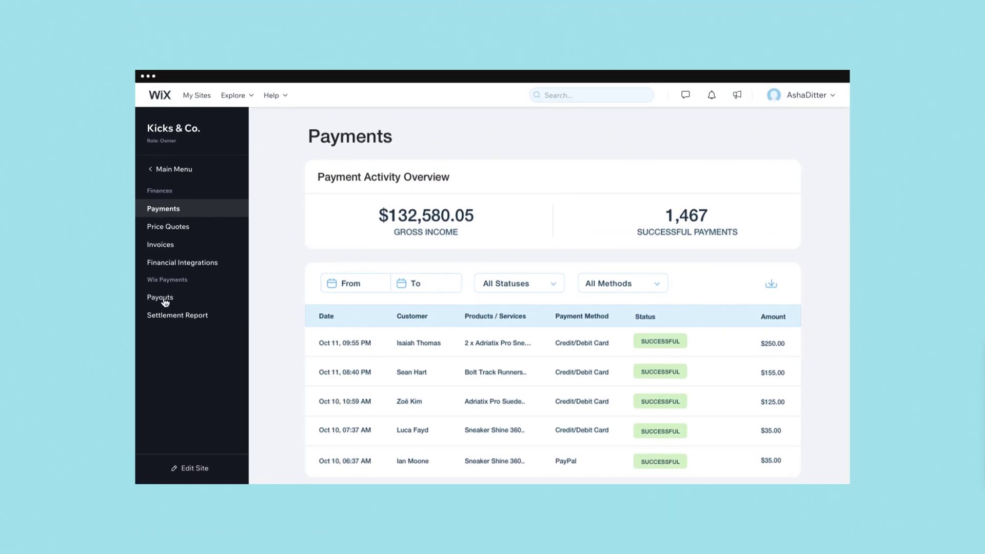
Step: View the Payouts page from the Finances sidebar
click(163, 298)
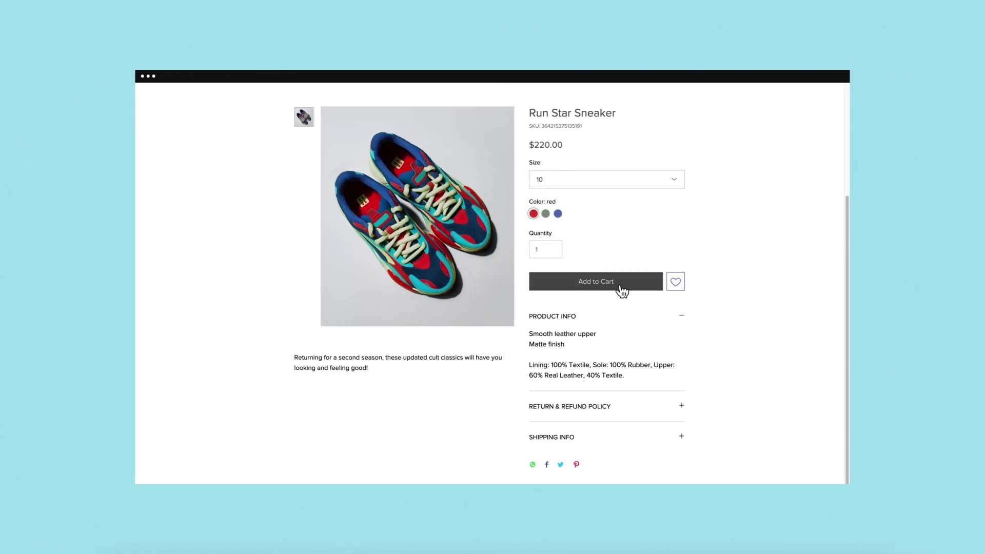
Step: Add the $220 Run Star Sneaker to the cart and check out through shipping to payment
click(620, 286)
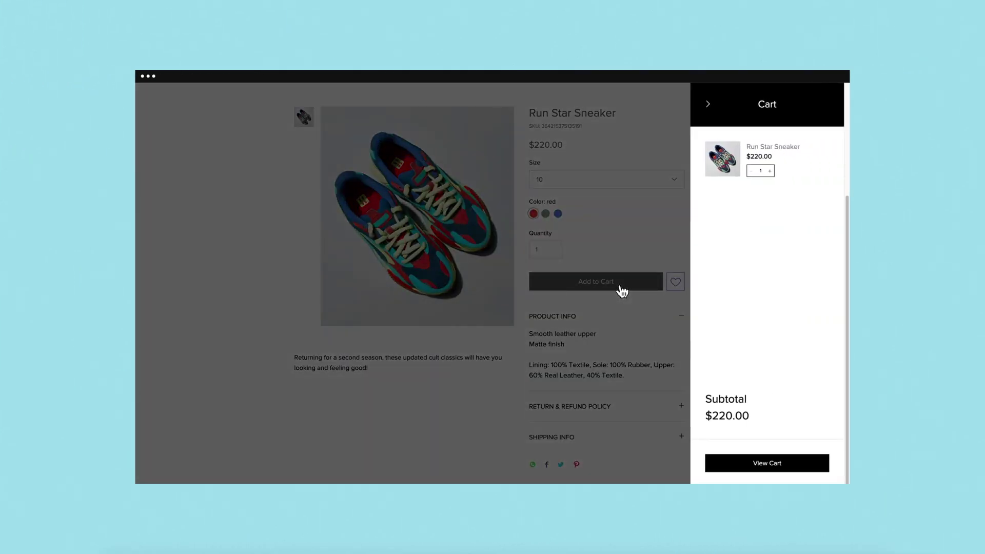
click(769, 466)
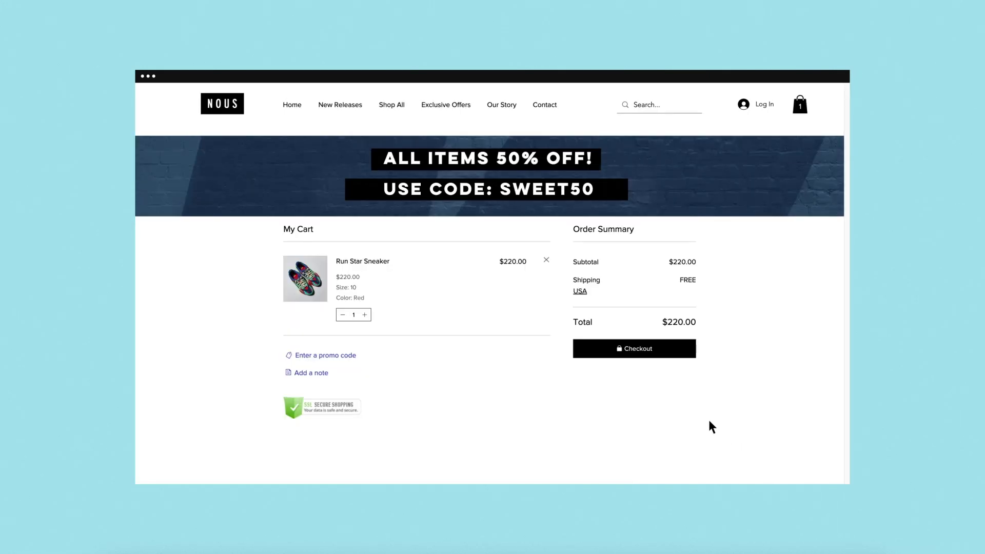
click(641, 360)
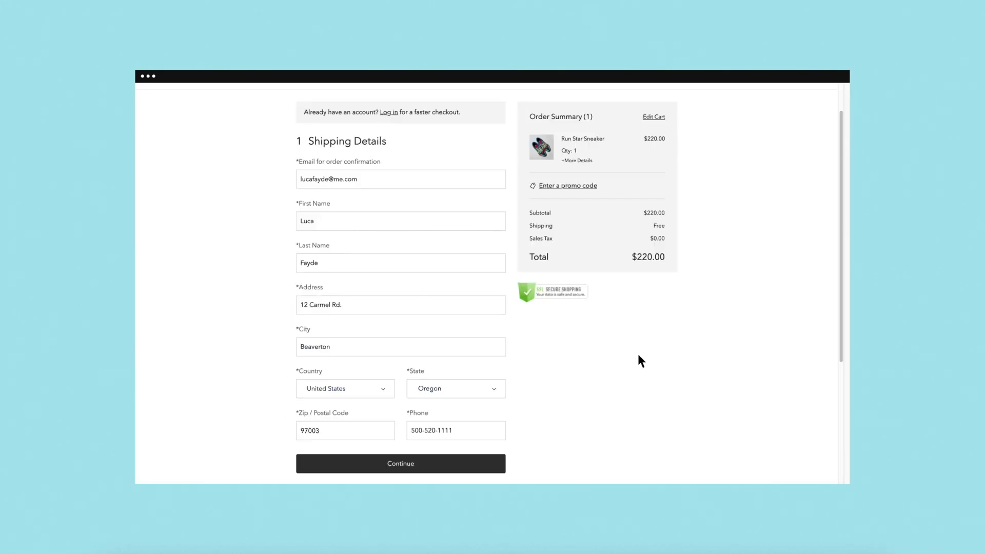
click(430, 466)
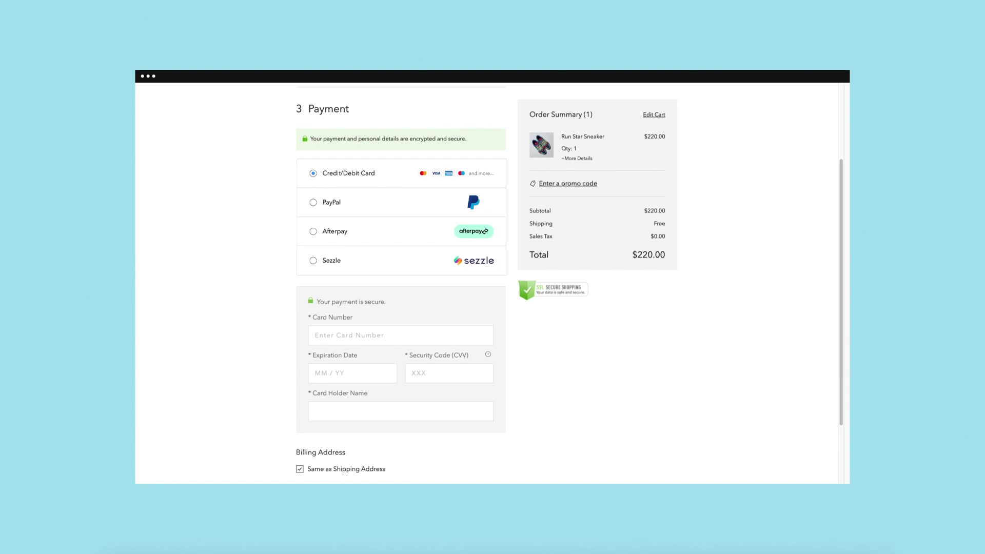